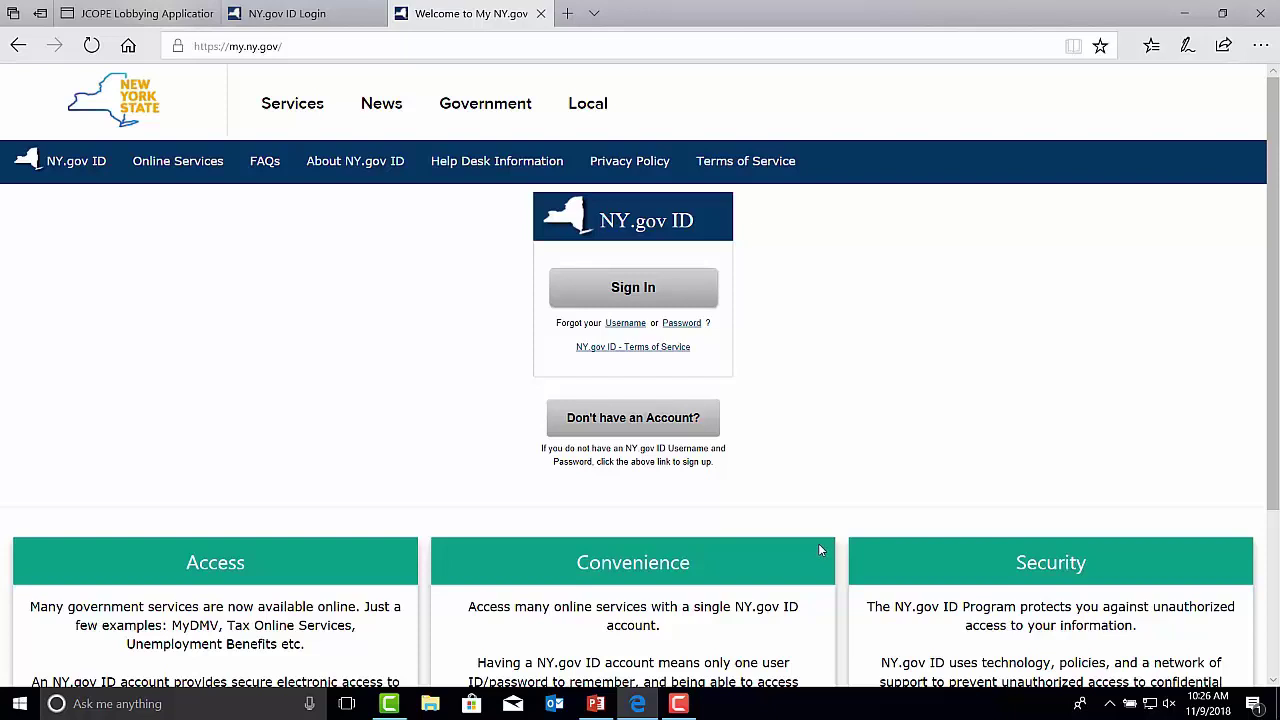
On the JCOPE enrollment page, confirm an NY.gov account exists and enter its username and registered email.
{"action": "left_click", "coordinate": [137, 13]}
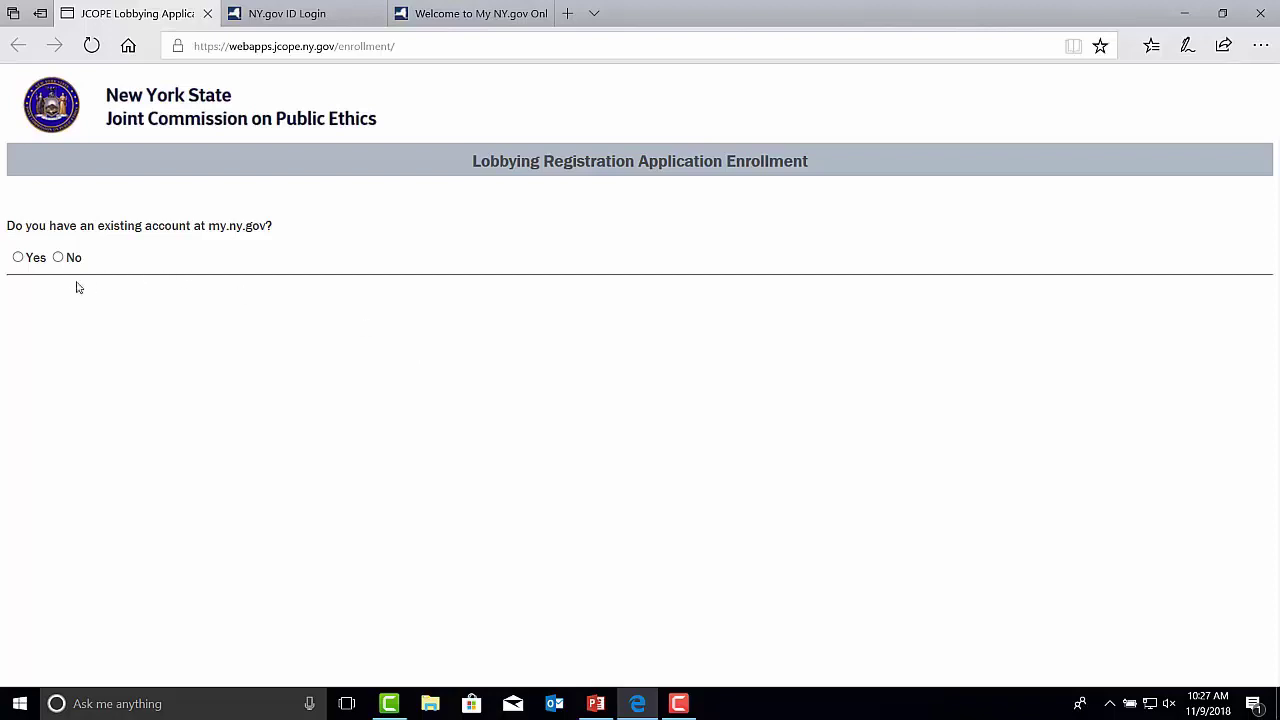
{"action": "left_click", "coordinate": [19, 258]}
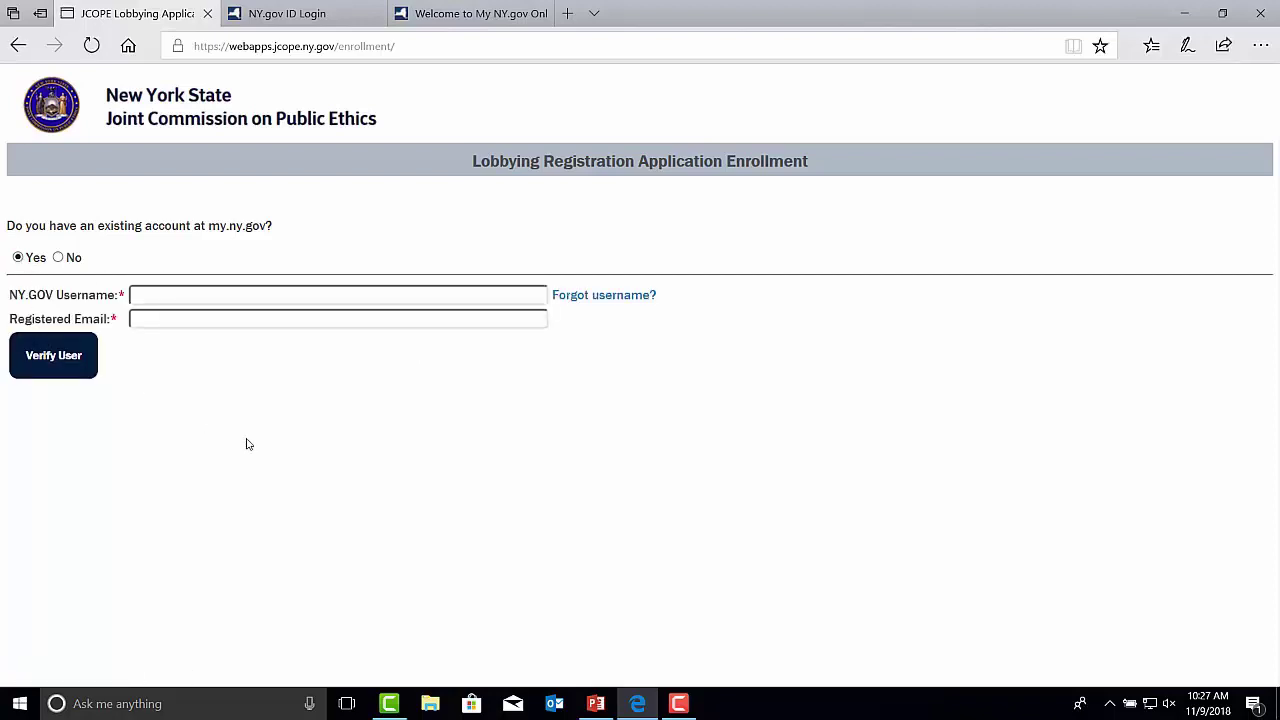
{"action": "left_click", "coordinate": [184, 293]}
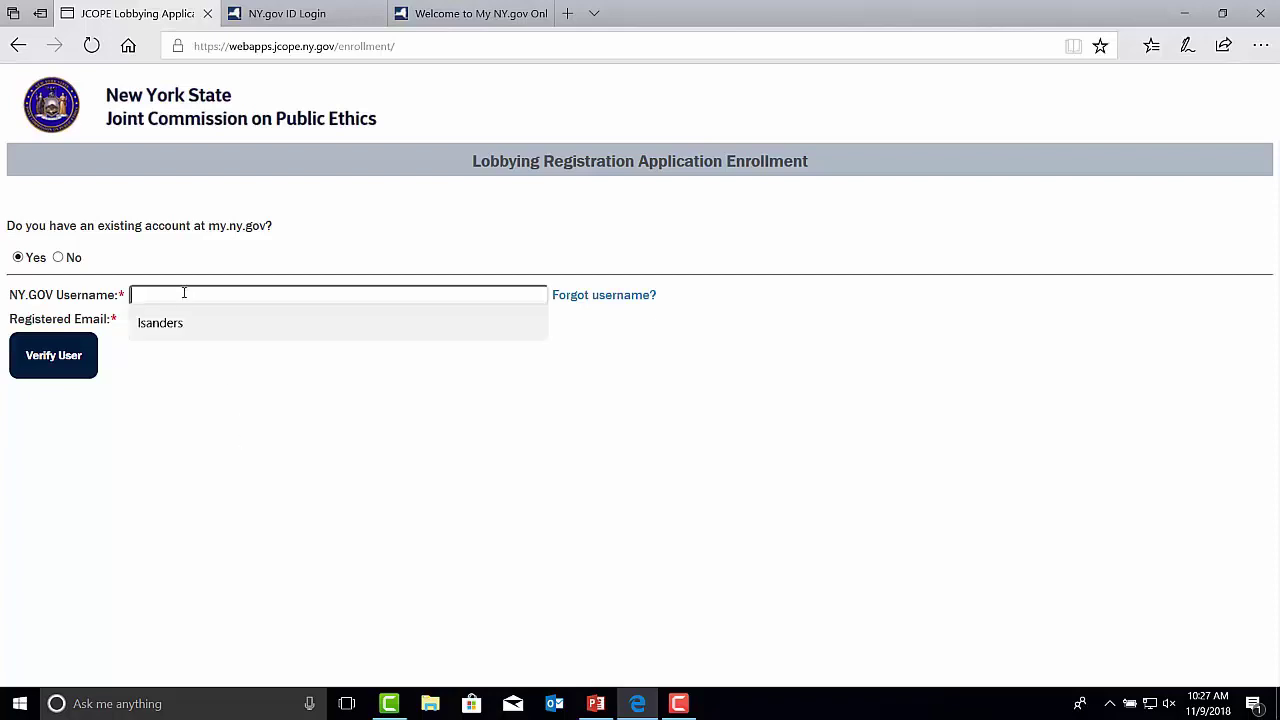
{"action": "type", "text": "Testfiler"}
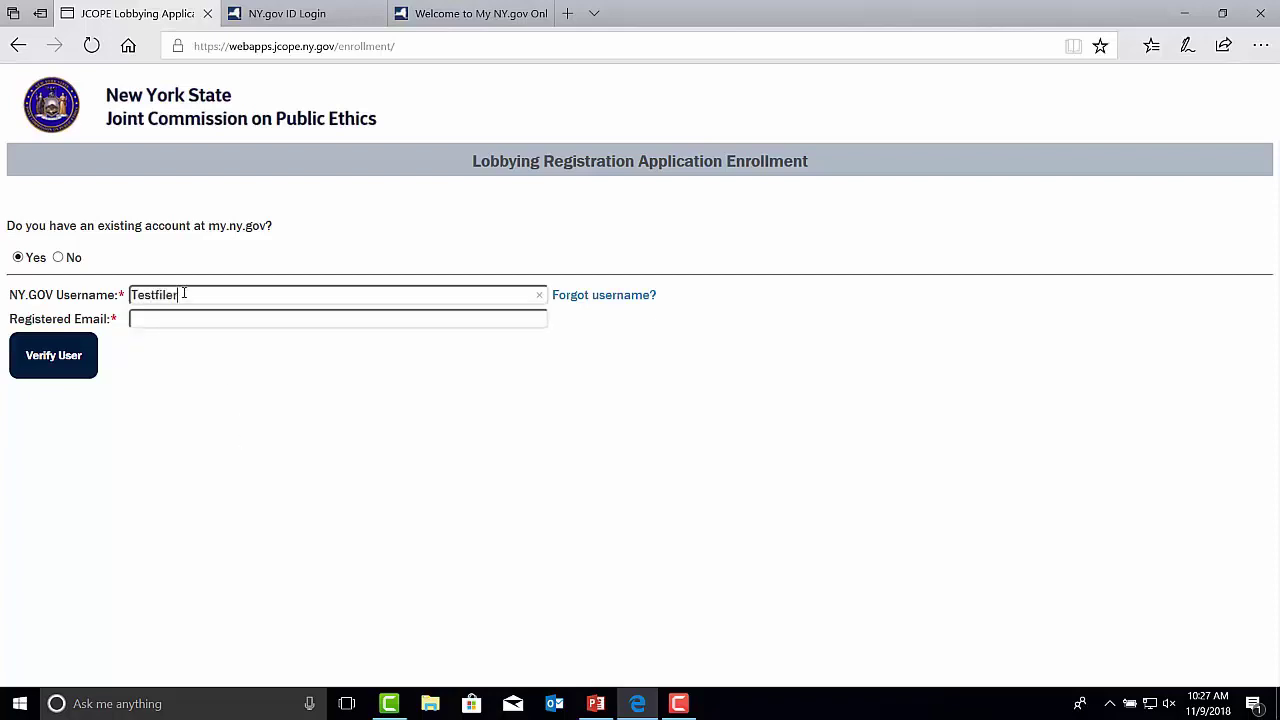
{"action": "type", "text": "19"}
{"action": "left_click", "coordinate": [175, 320]}
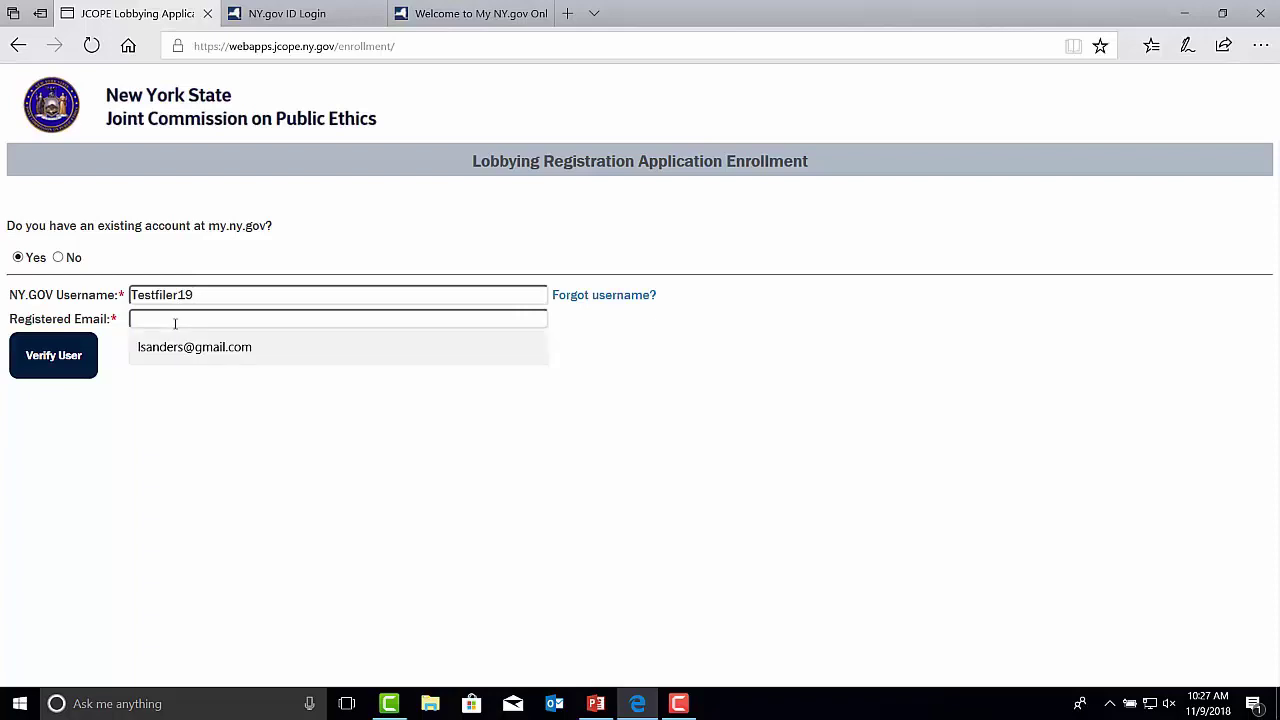
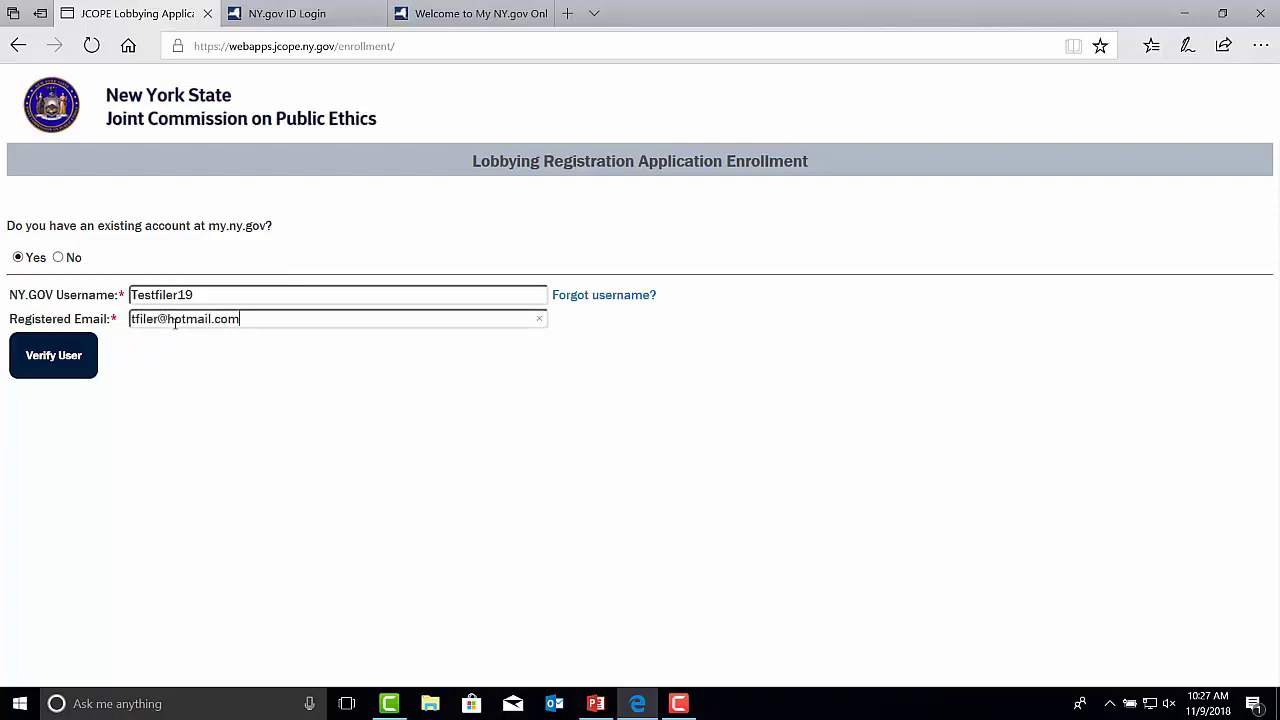
Verify the existing account, fixing the registered email after the mismatch error and verifying again.
{"action": "left_click", "coordinate": [77, 362]}
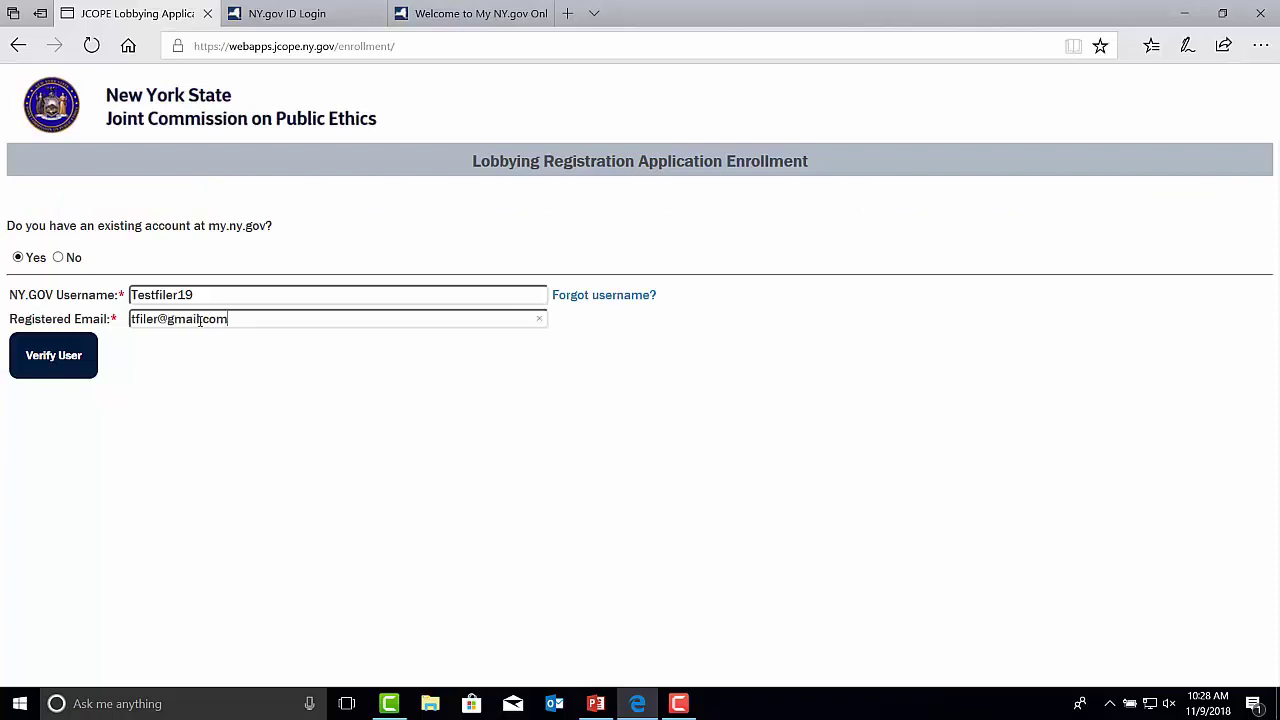
{"action": "left_click", "coordinate": [61, 364]}
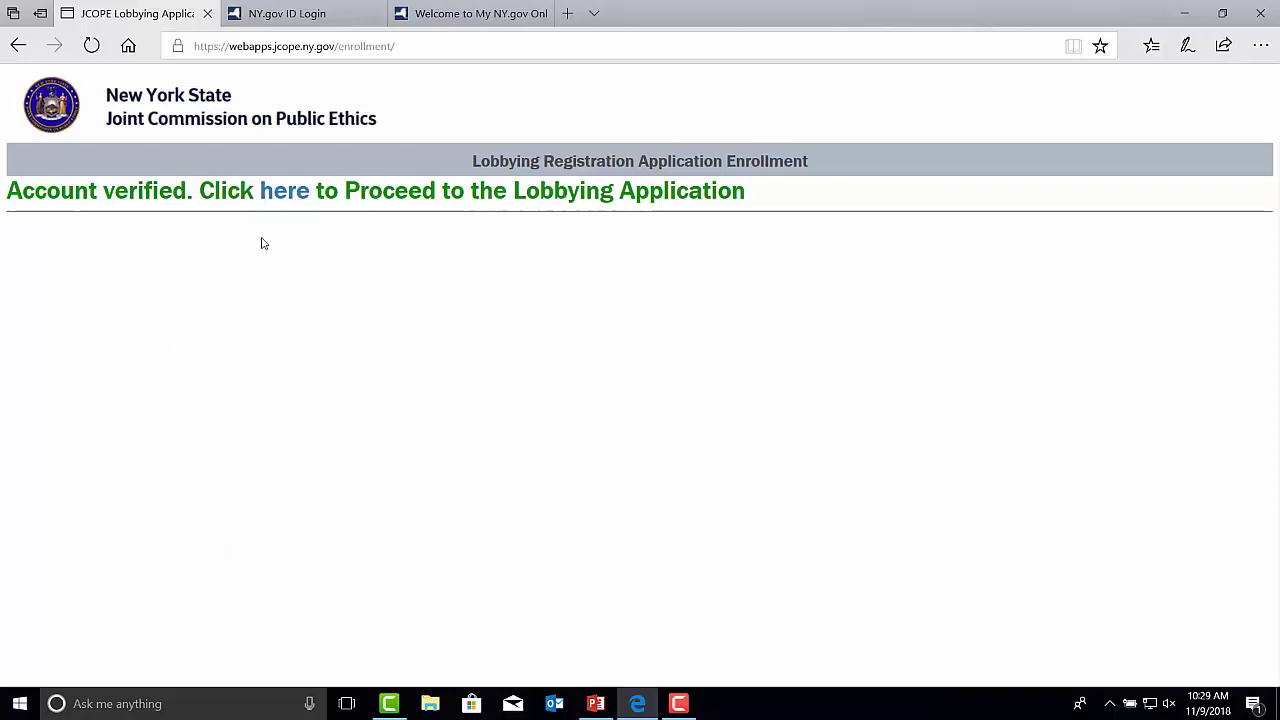
Follow the link to the NY.gov ID login, then go back to the enrollment page.
{"action": "left_click", "coordinate": [288, 202]}
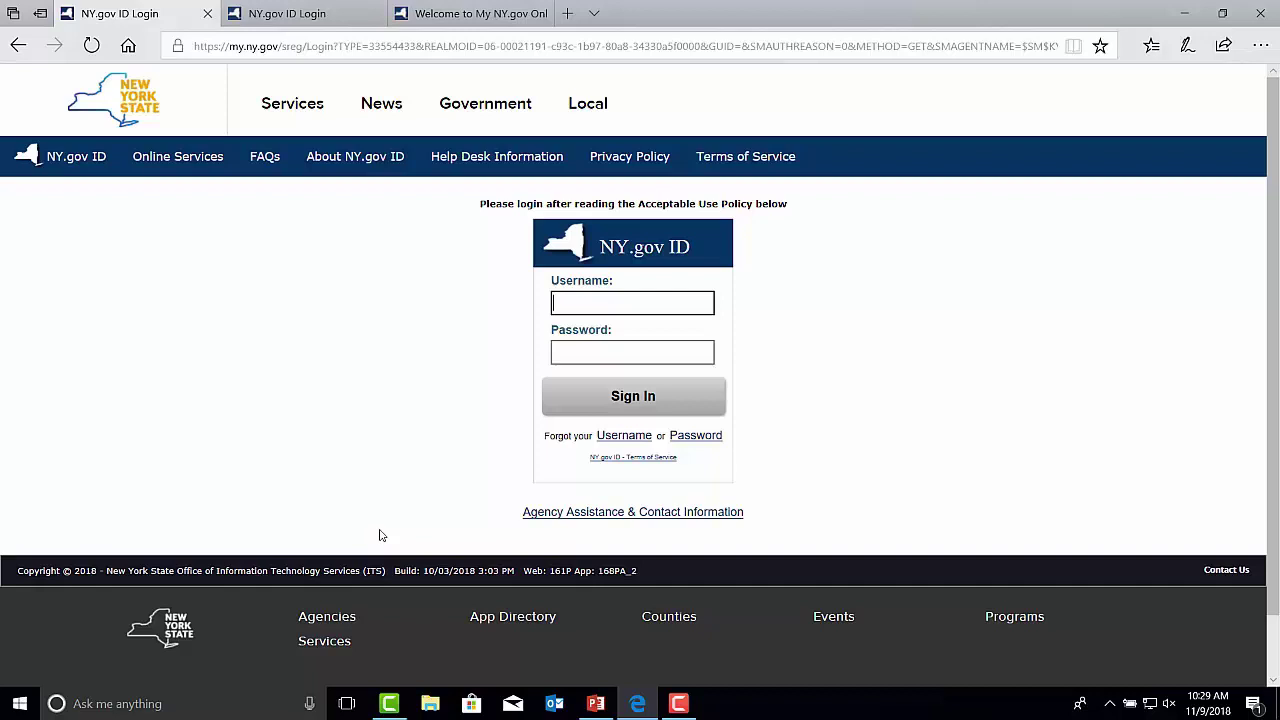
{"action": "key", "text": "alt+Left"}
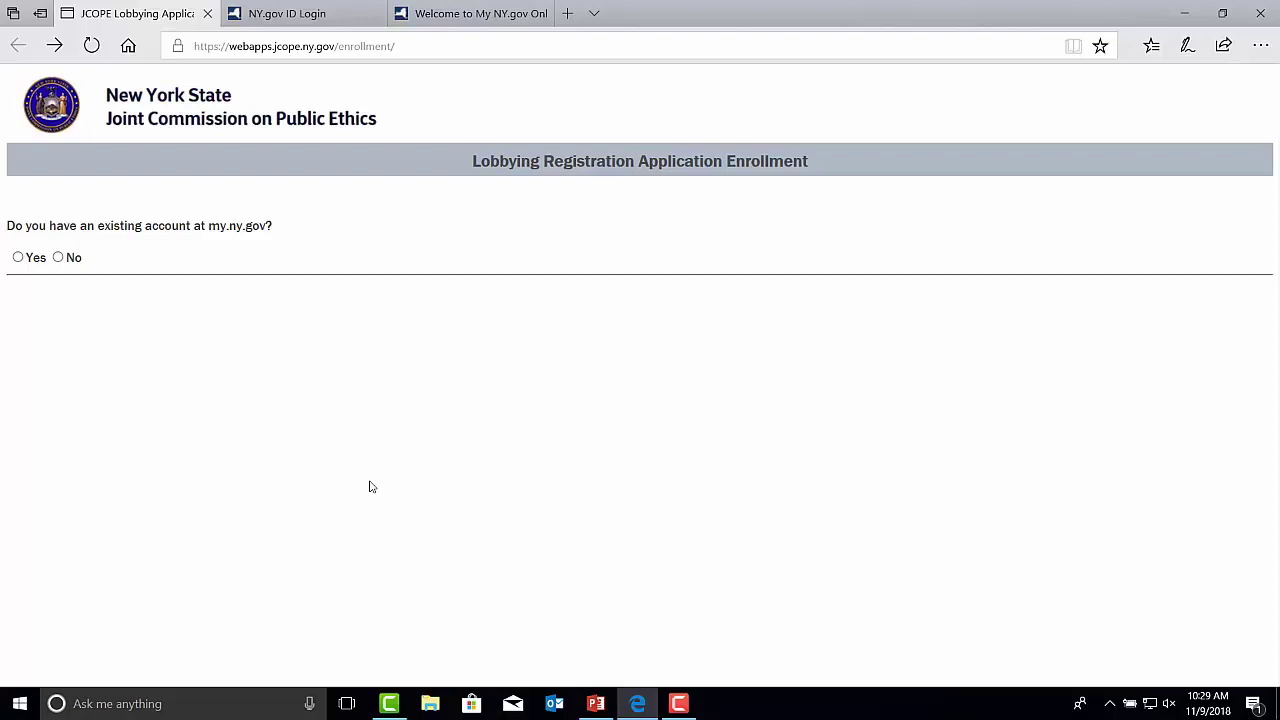
Choose to create a new NY.gov account, entering a desired username and the temporary password twice.
{"action": "left_click", "coordinate": [58, 257]}
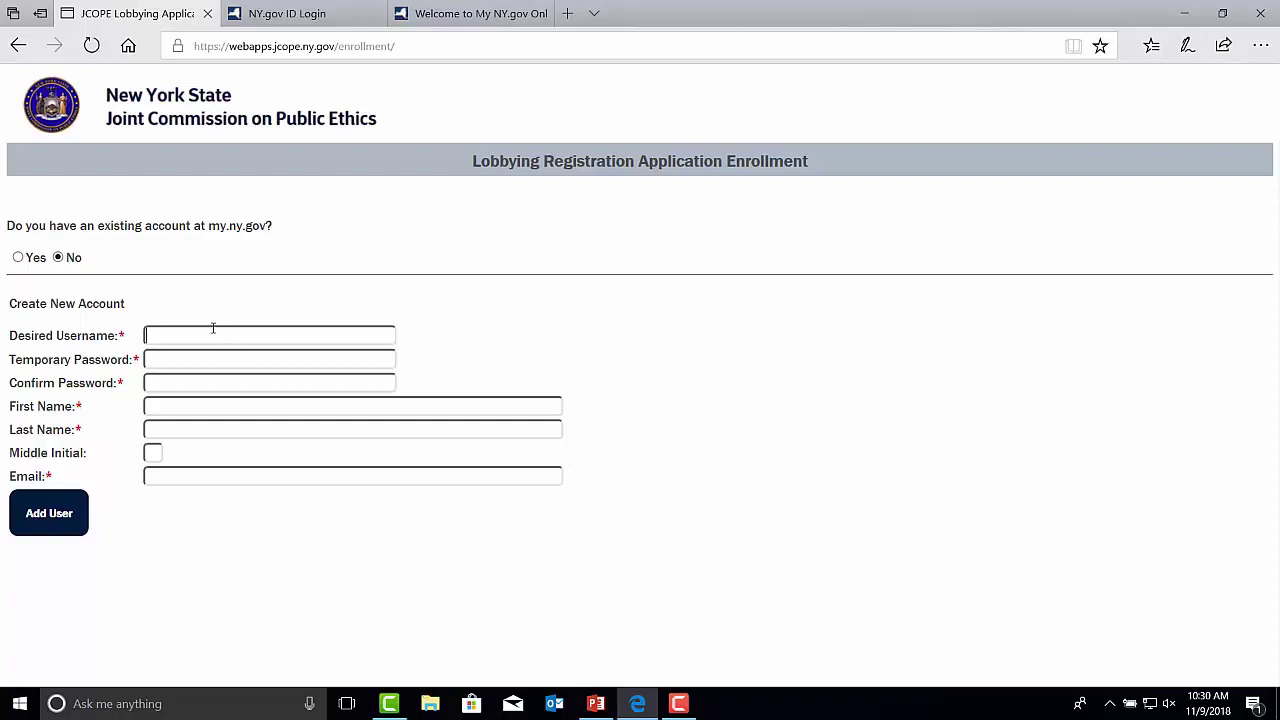
{"action": "type", "text": "Testfiler21"}
{"action": "left_click", "coordinate": [190, 358]}
{"action": "type", "text": "********"}
{"action": "left_click", "coordinate": [193, 384]}
{"action": "type", "text": "********"}
Fill in the user's first name, last name and email address, then add the user.
{"action": "left_click", "coordinate": [192, 406]}
{"action": "type", "text": "Jane"}
{"action": "left_click", "coordinate": [194, 429]}
{"action": "type", "text": "Doe"}
{"action": "left_click", "coordinate": [183, 476]}
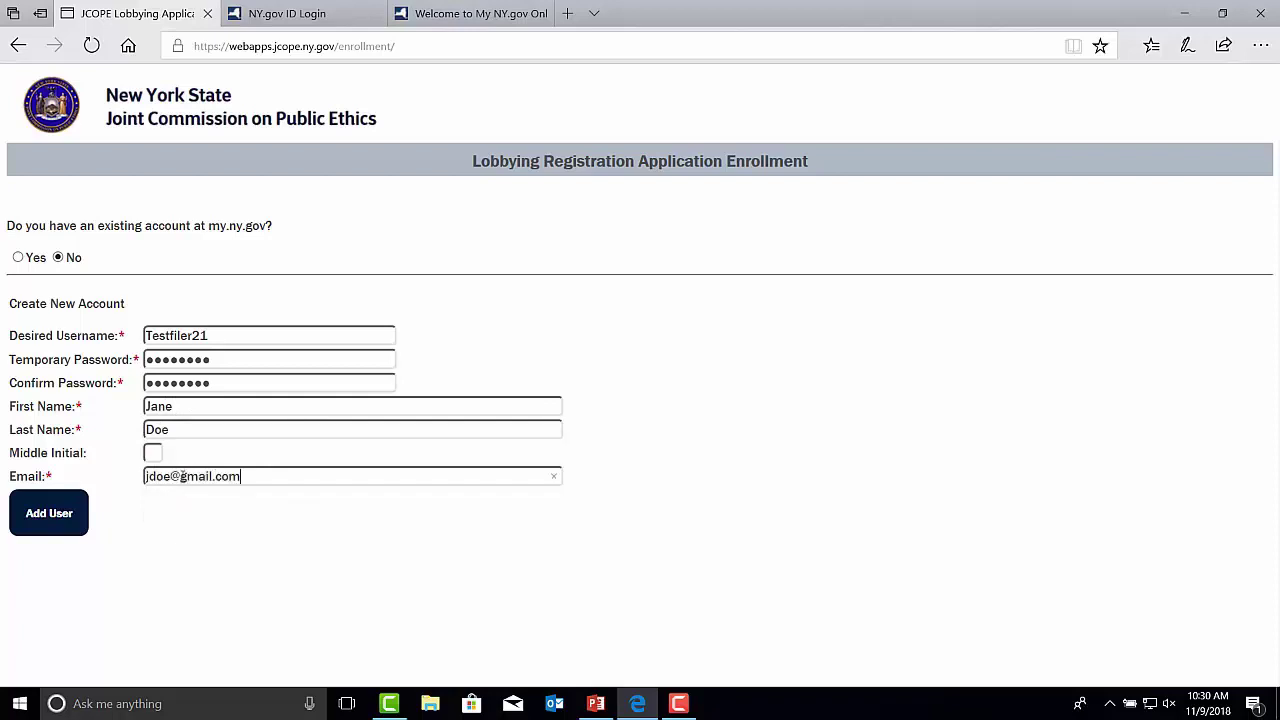
{"action": "left_click", "coordinate": [48, 512]}
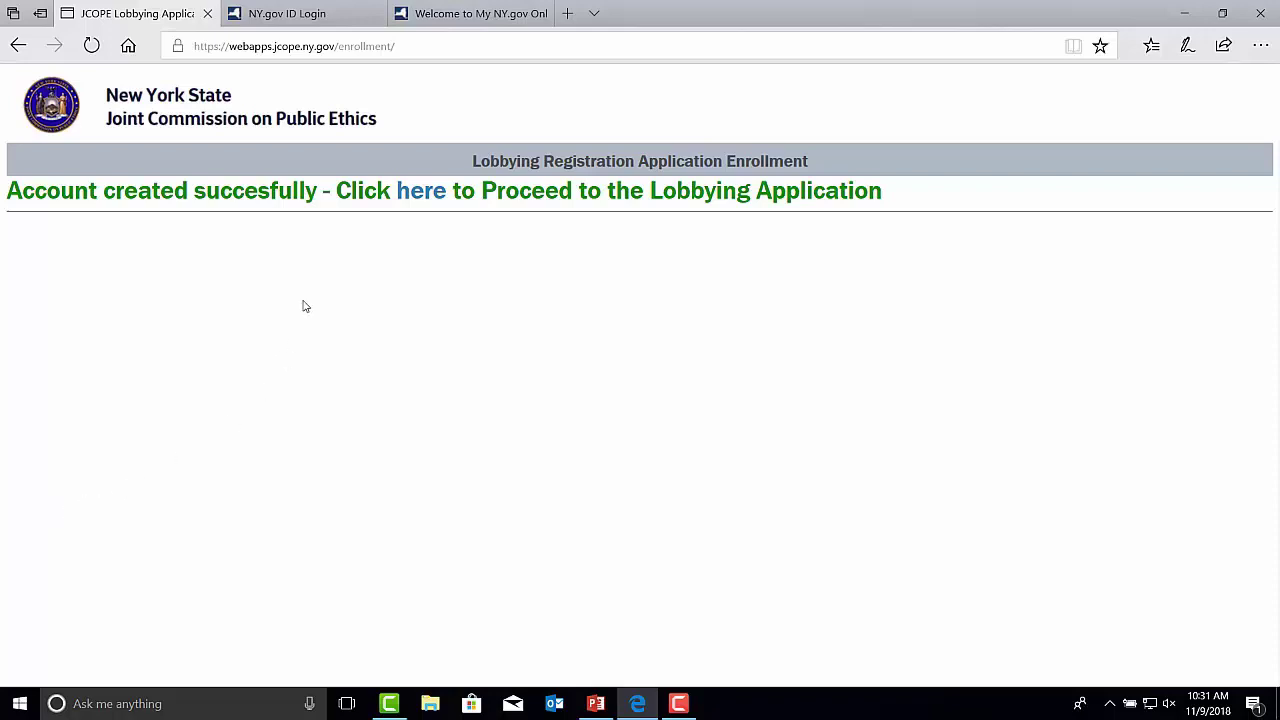
Sign in to NY.gov ID with the new account's username and temporary password.
{"action": "left_click", "coordinate": [415, 198]}
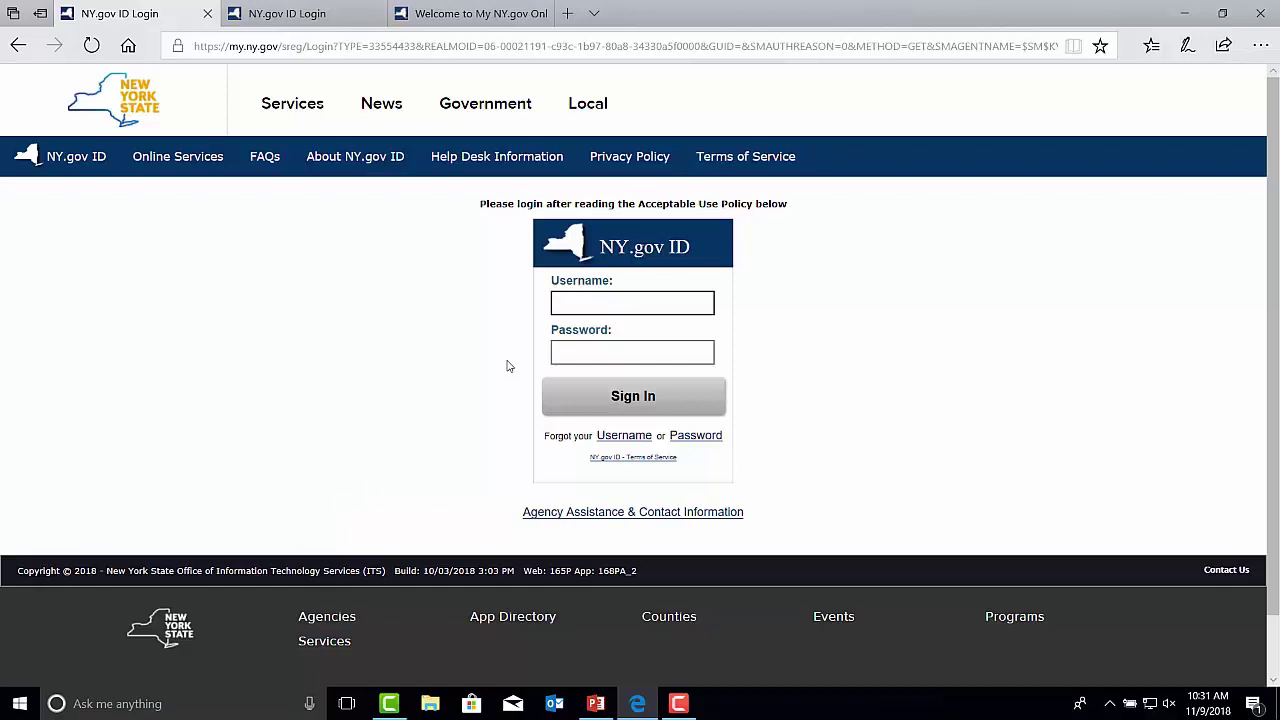
{"action": "type", "text": "Testfiler21"}
{"action": "left_click", "coordinate": [612, 350]}
{"action": "type", "text": "********"}
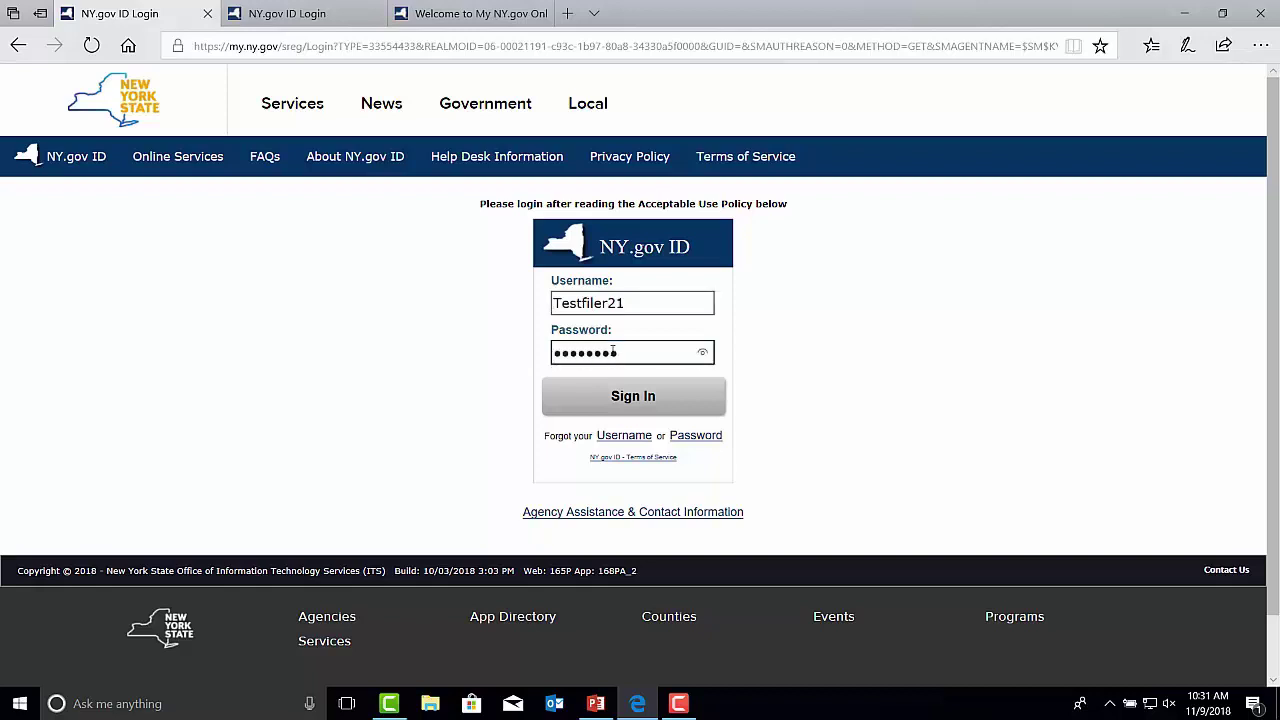
{"action": "left_click", "coordinate": [612, 395]}
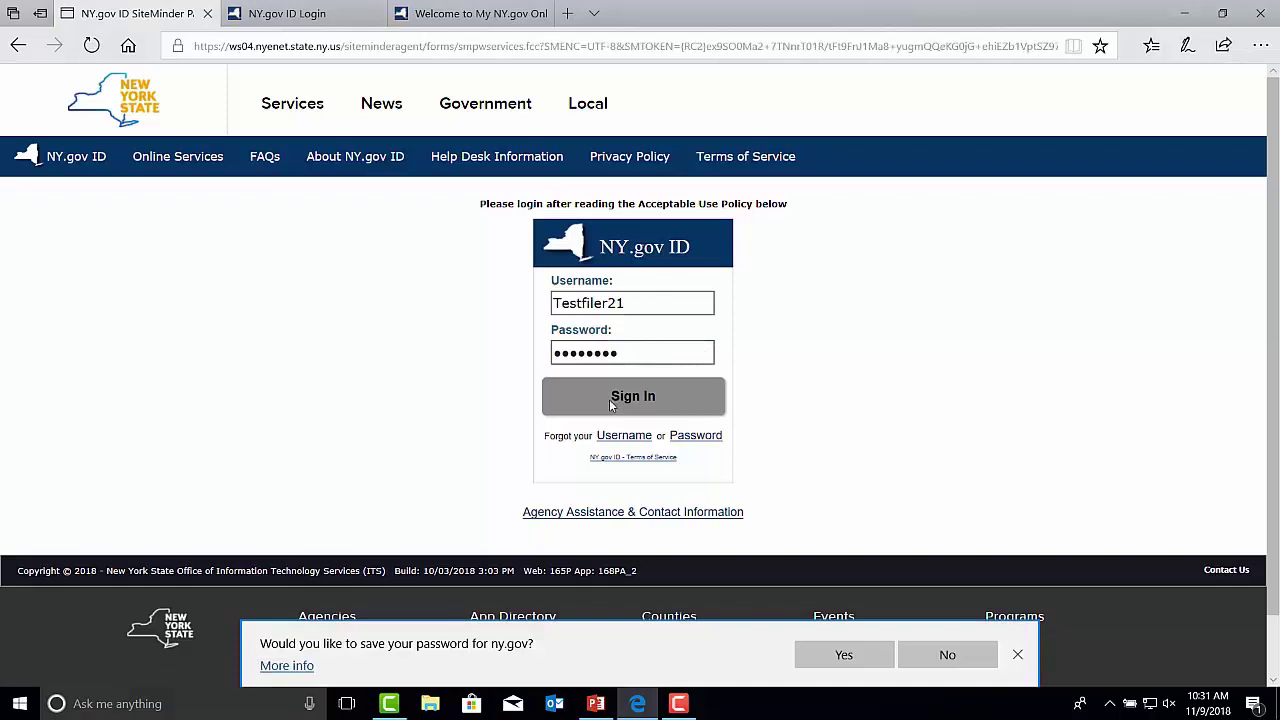
Decline saving the browser password and replace the temporary password with a new one.
{"action": "left_click", "coordinate": [925, 652]}
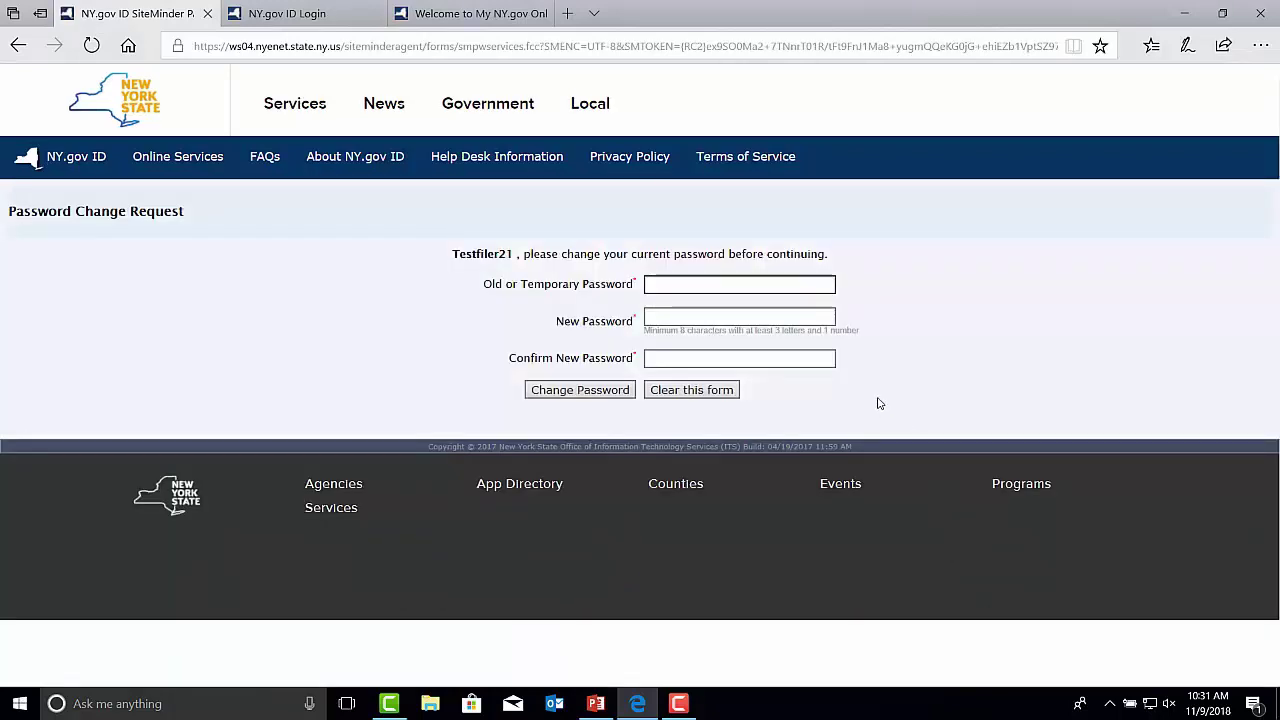
{"action": "left_click", "coordinate": [689, 284]}
{"action": "type", "text": "••••••••"}
{"action": "left_click", "coordinate": [669, 319]}
{"action": "type", "text": "••••••••••"}
{"action": "left_click", "coordinate": [668, 358]}
{"action": "type", "text": "••••••••••"}
{"action": "left_click", "coordinate": [588, 390]}
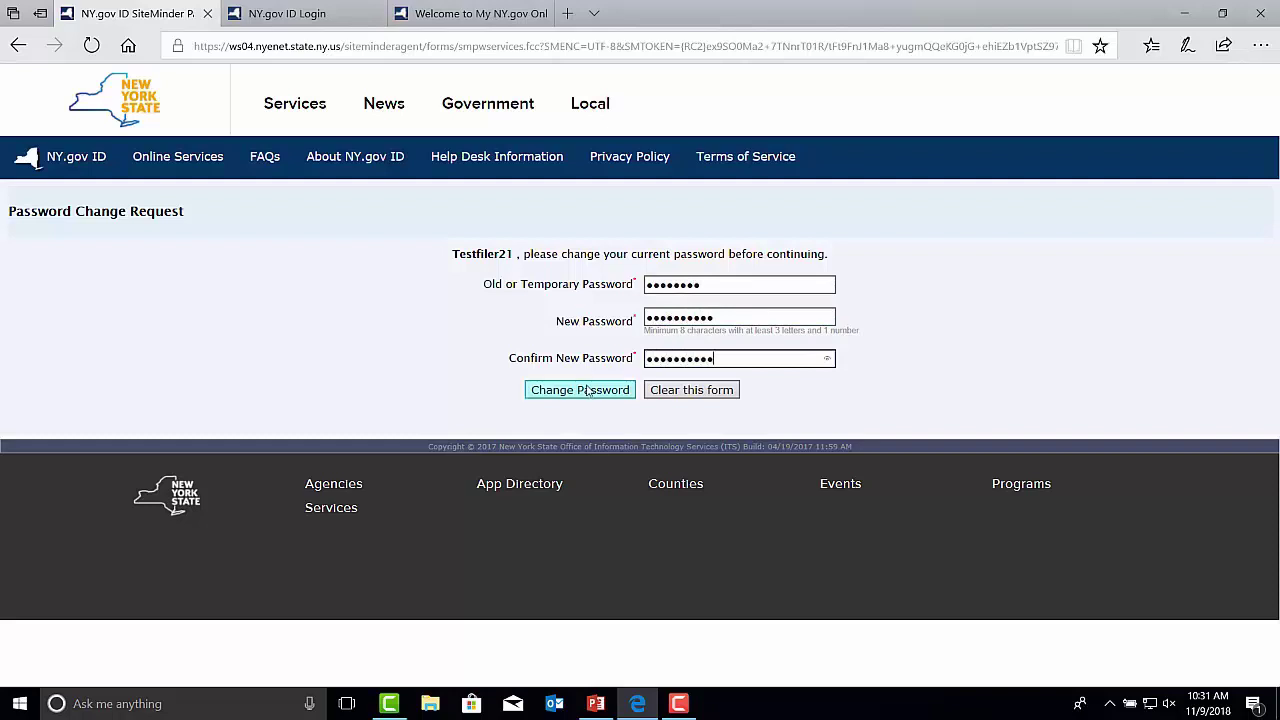
{"action": "left_click", "coordinate": [627, 310]}
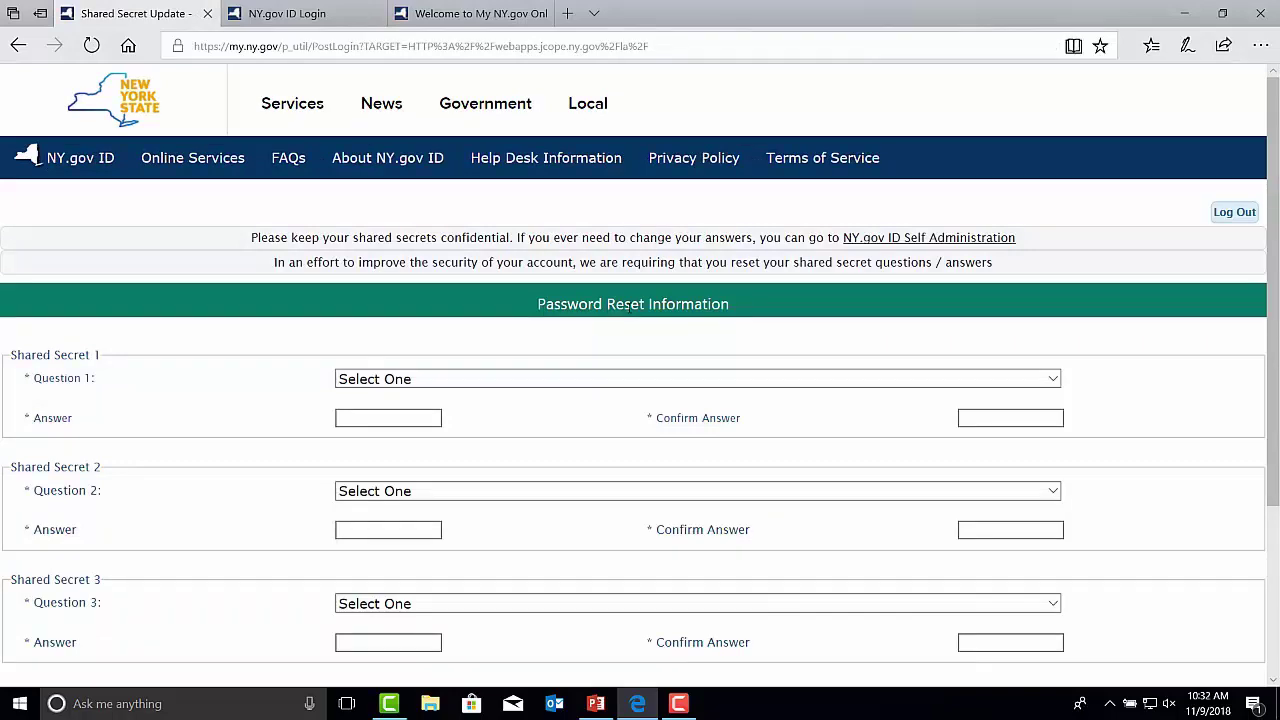
Set Question 1 to the first pet question and enter and confirm its answer.
{"action": "left_click", "coordinate": [1055, 380]}
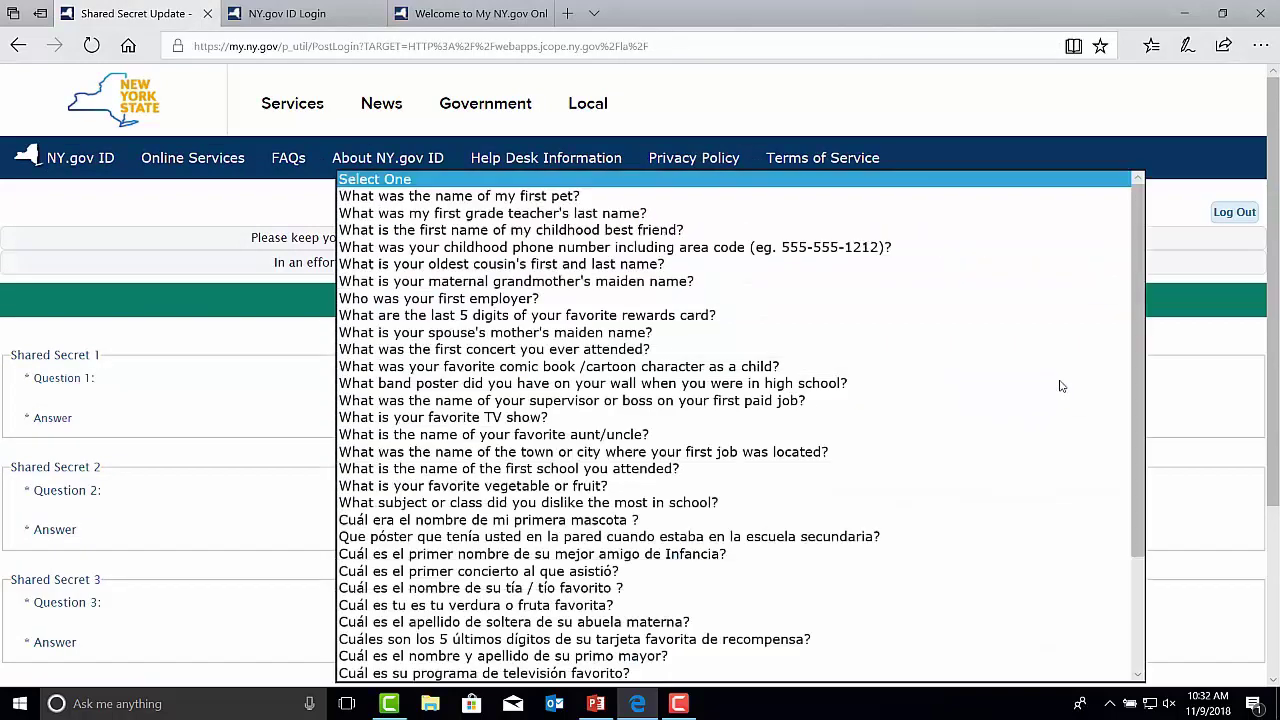
{"action": "left_click", "coordinate": [920, 197]}
{"action": "left_click", "coordinate": [436, 418]}
{"action": "type", "text": "•••••••"}
{"action": "left_click", "coordinate": [971, 418]}
{"action": "type", "text": "•••••••"}
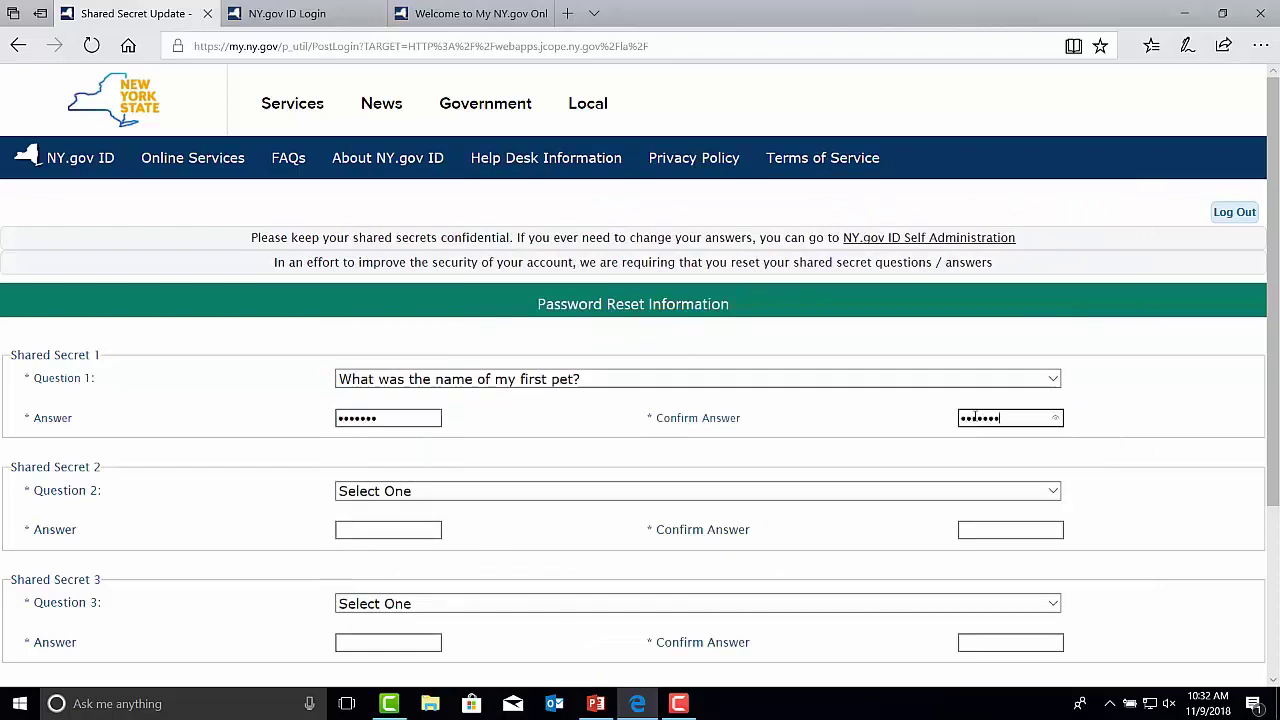
Set Question 2 to the spouse's mother's maiden name question and enter and confirm its answer.
{"action": "left_click", "coordinate": [455, 491]}
{"action": "left_click", "coordinate": [455, 334]}
{"action": "left_click", "coordinate": [409, 529]}
{"action": "type", "text": "••••••••"}
{"action": "left_click", "coordinate": [975, 533]}
{"action": "type", "text": "••••••••"}
Set Question 3 to the favorite vegetable or fruit question, confirm its answer, and submit the shared secrets.
{"action": "scroll", "coordinate": [1057, 447], "scroll_direction": "down", "scroll_amount": 2}
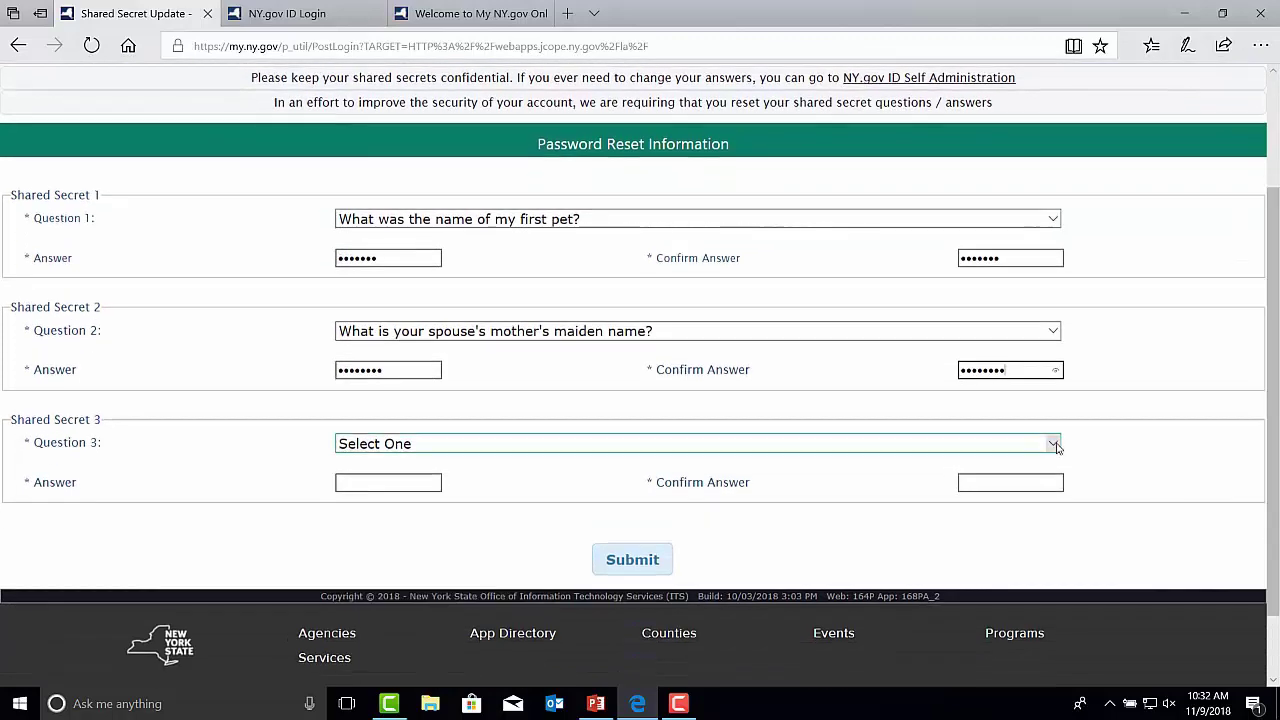
{"action": "left_click", "coordinate": [1055, 447]}
{"action": "left_click", "coordinate": [398, 486]}
{"action": "left_click", "coordinate": [398, 484]}
{"action": "type", "text": "•••••"}
{"action": "left_click", "coordinate": [970, 484]}
{"action": "type", "text": "•••••"}
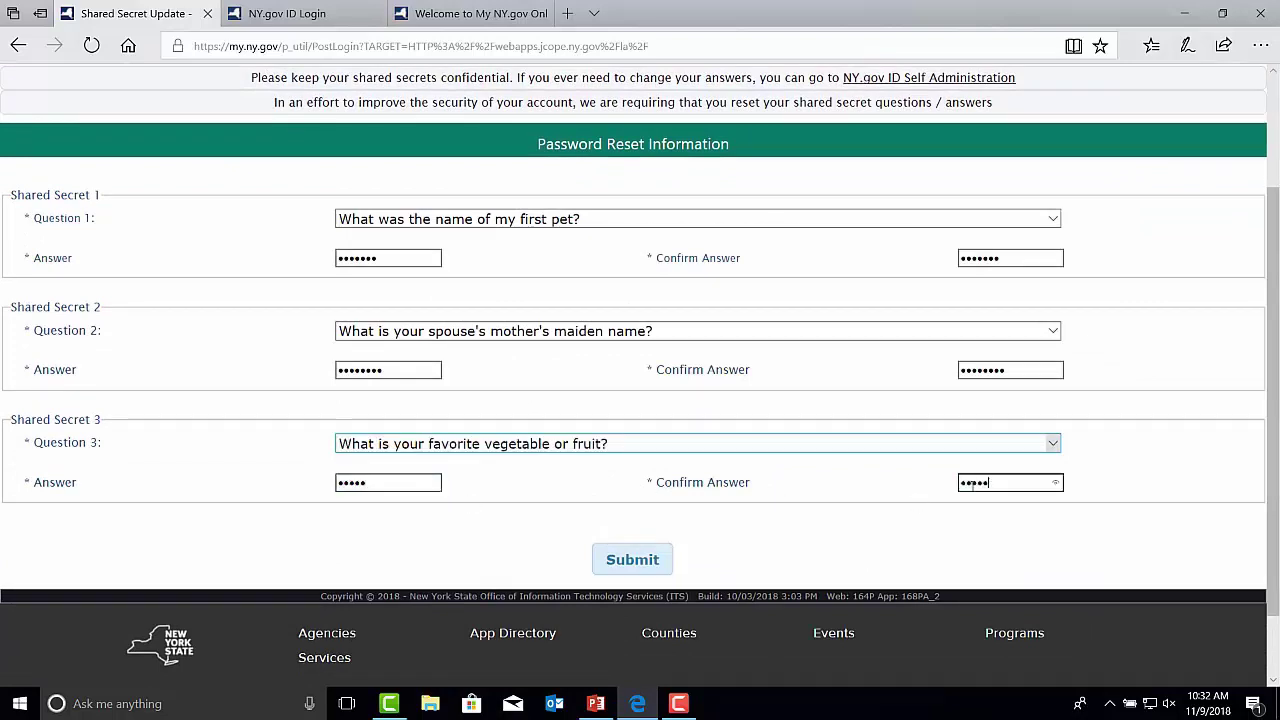
{"action": "left_click", "coordinate": [640, 562]}
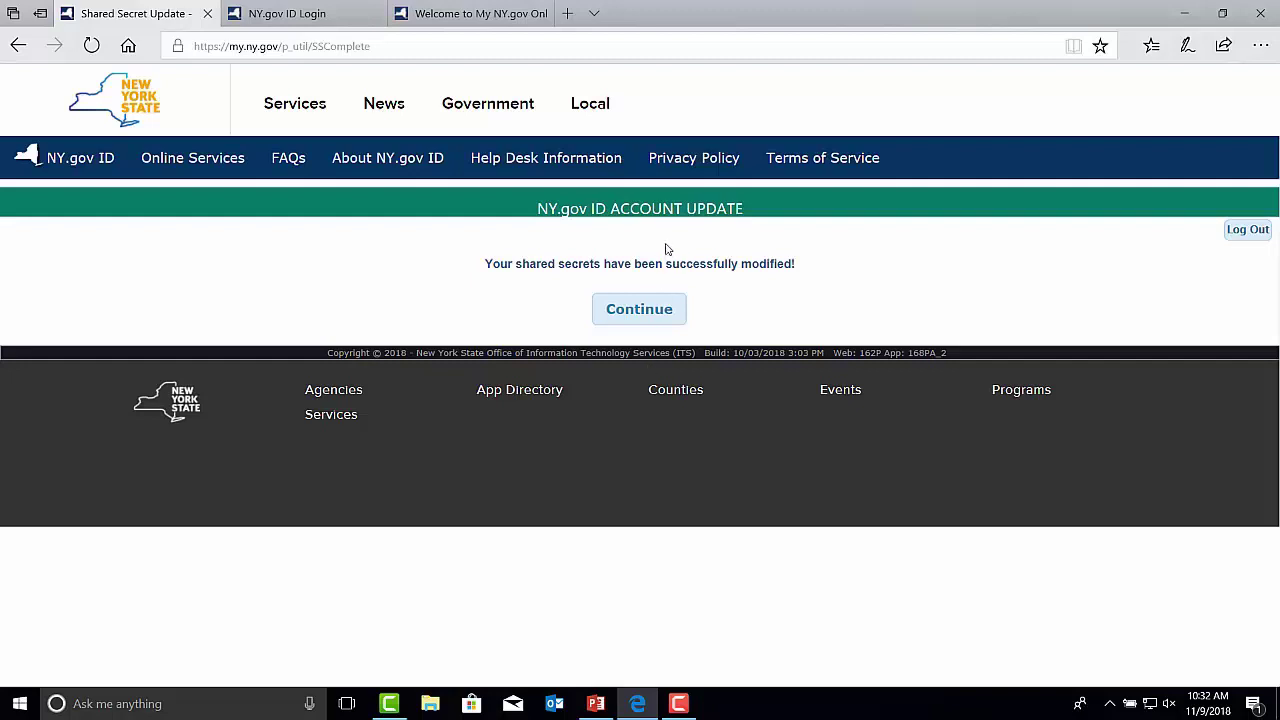
{"action": "left_click", "coordinate": [640, 312]}
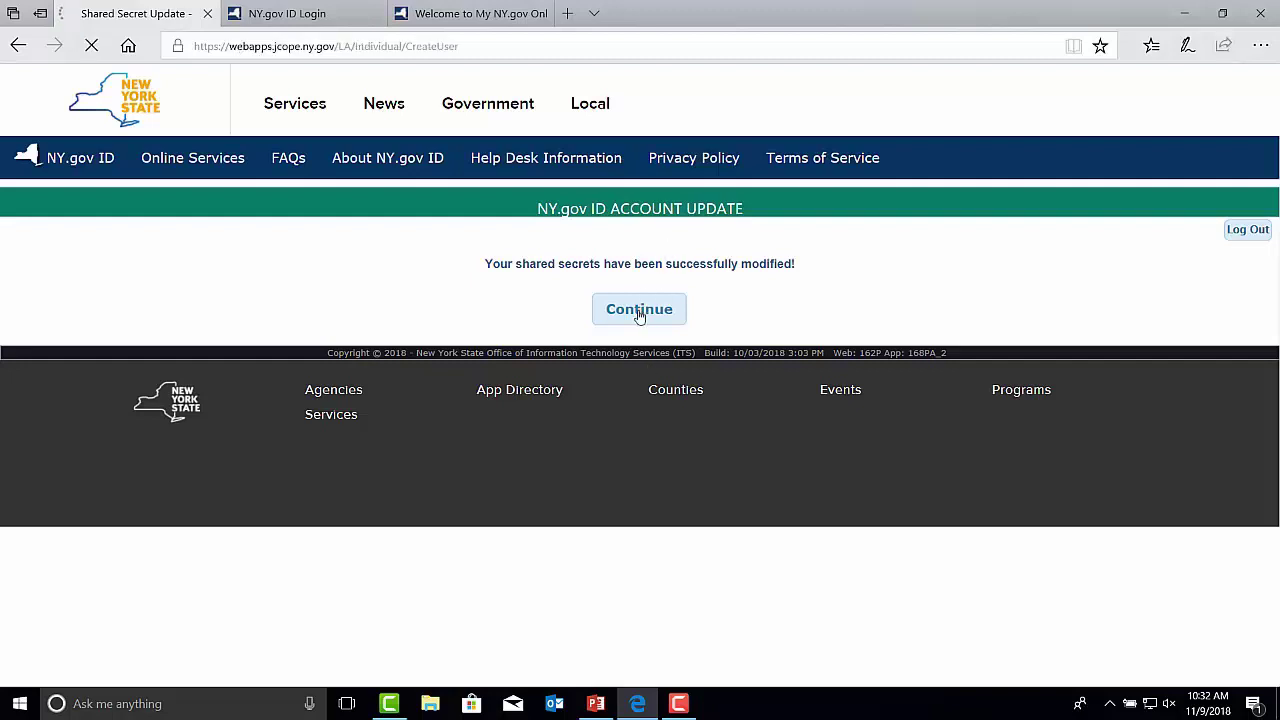